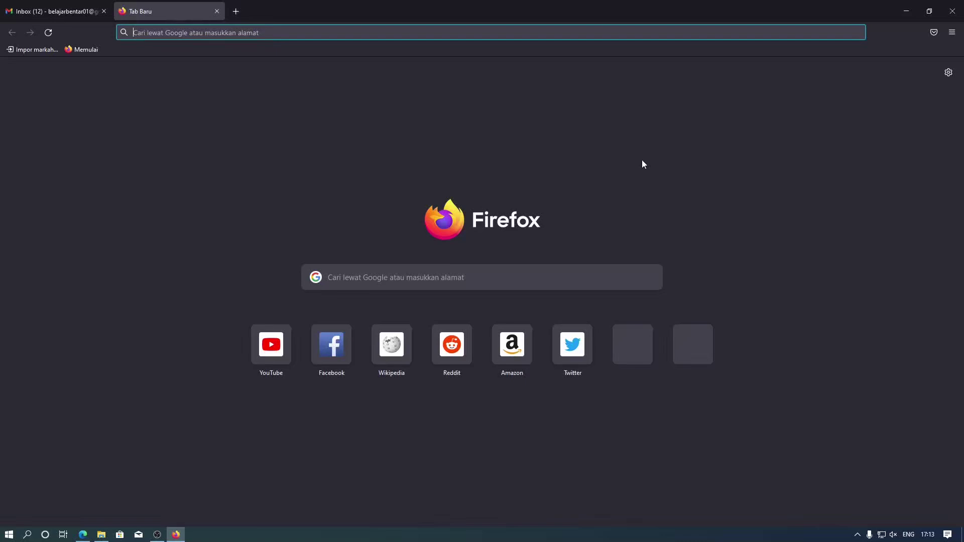
Step: Search Google for 'steam' from the Firefox address bar
type("steam")
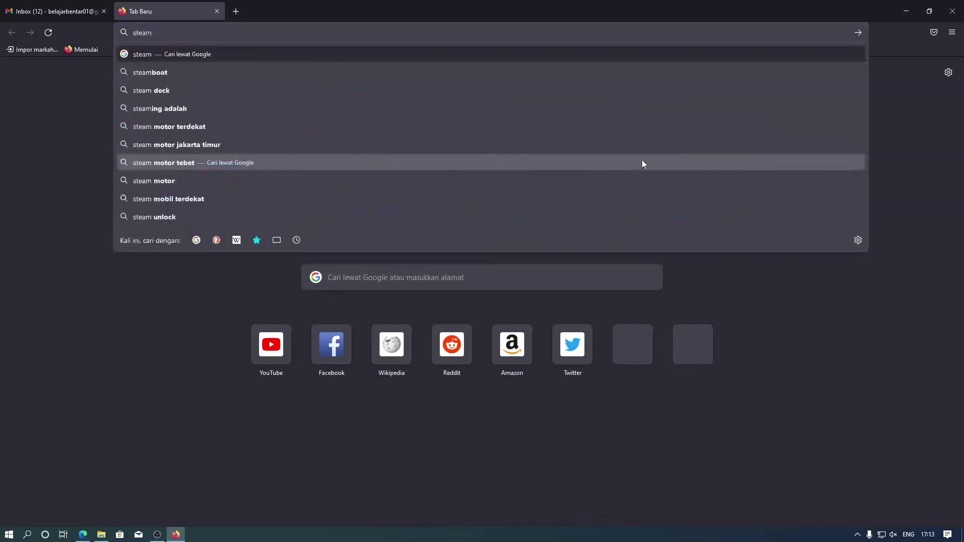
key("Return")
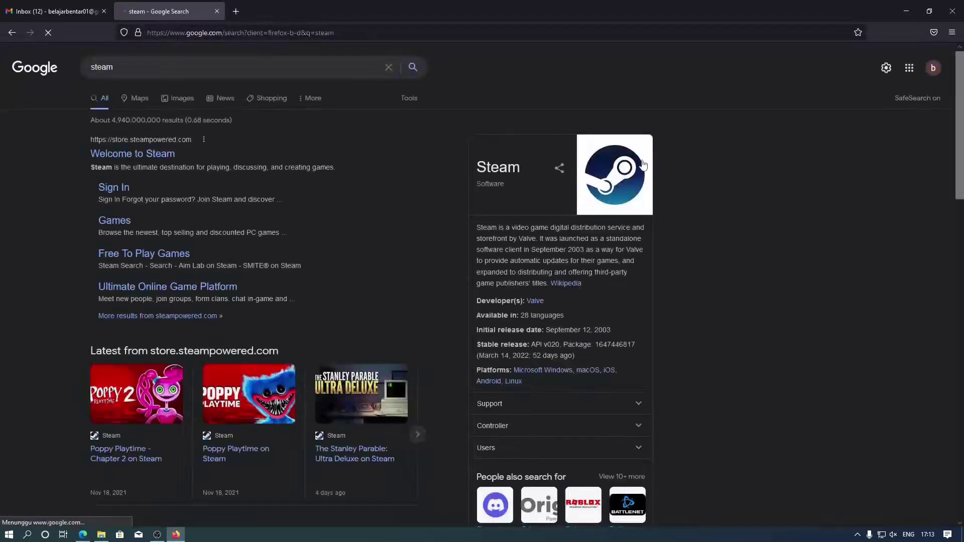
Step: Download SteamSetup.exe from the Steam Store's Install Steam page and launch it
left_click(165, 164)
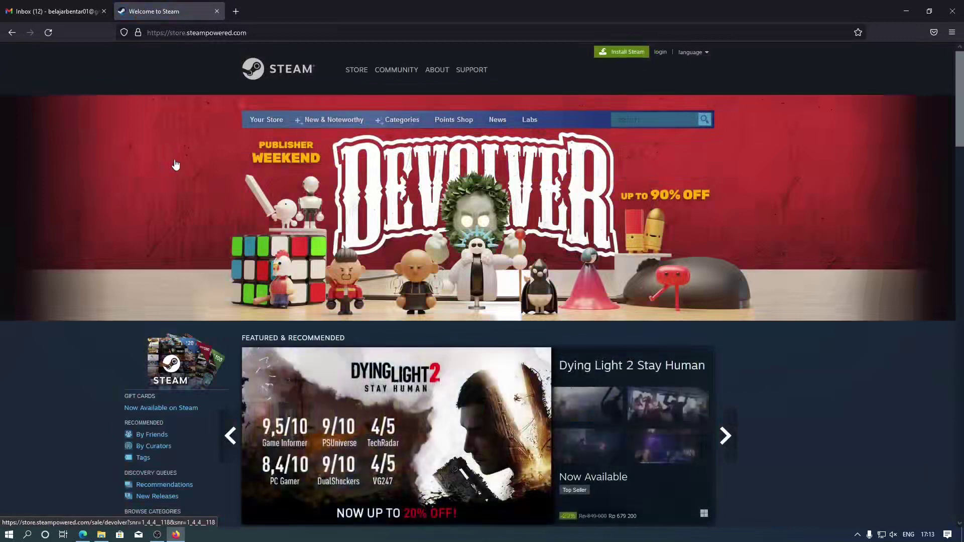
left_click(623, 54)
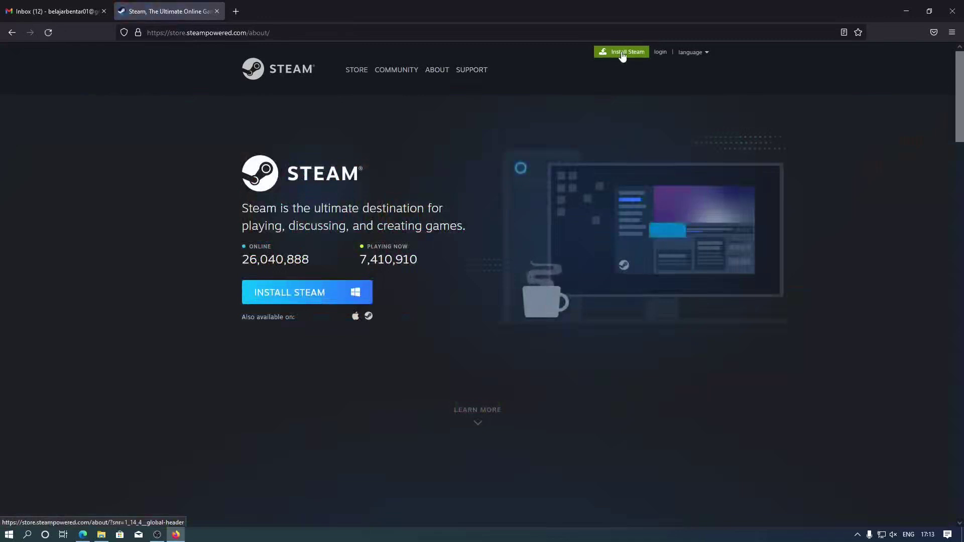
left_click(315, 302)
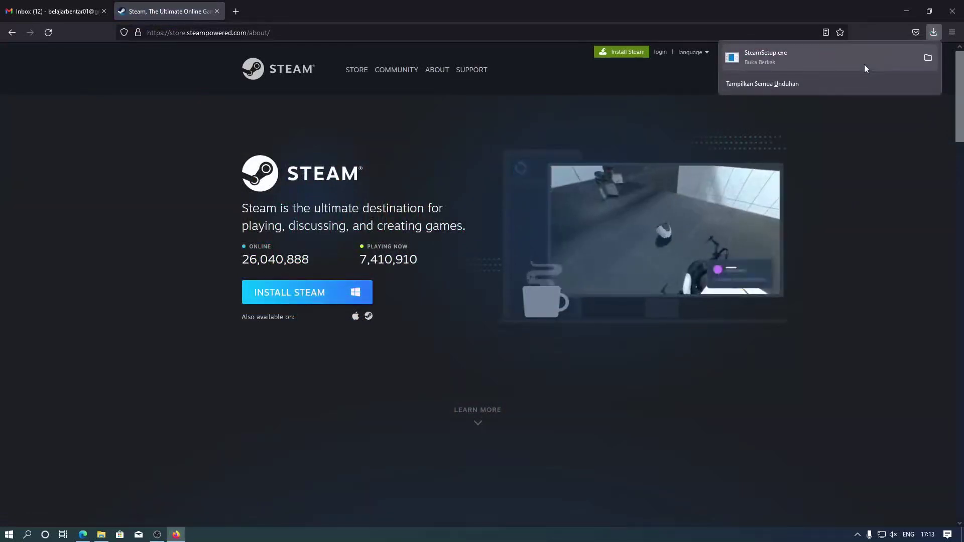
left_click(864, 65)
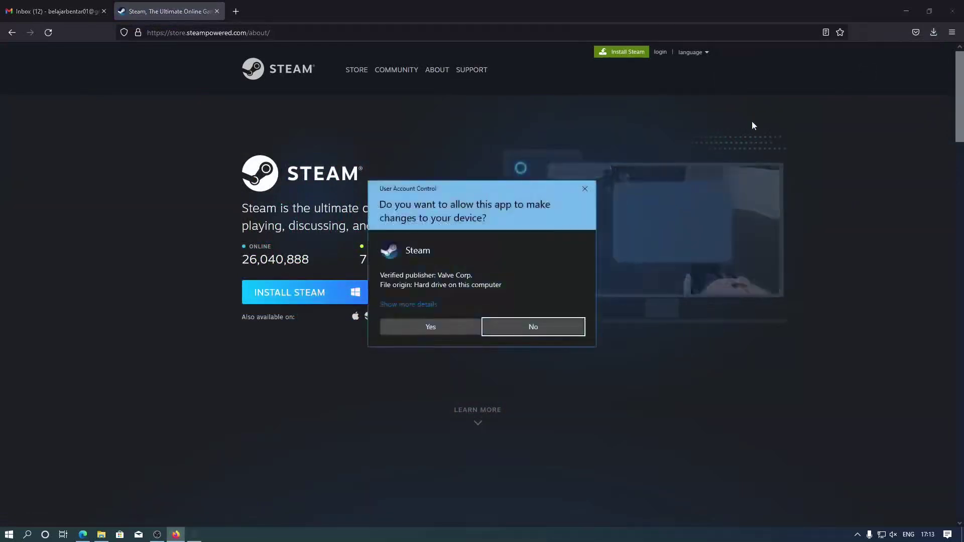
Step: Approve the installer, install Steam with the default language and folder, and launch it
left_click(425, 328)
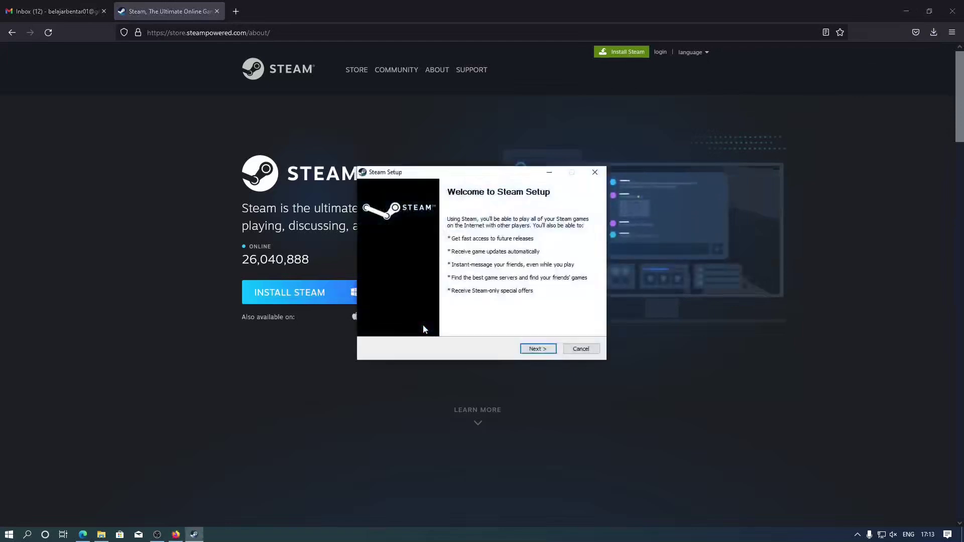
left_click(537, 348)
left_click(536, 349)
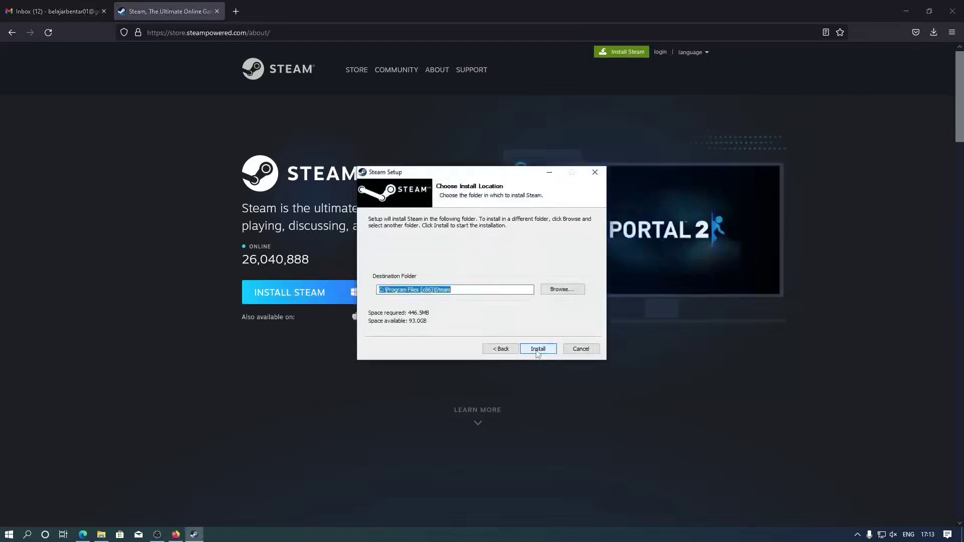
left_click(537, 349)
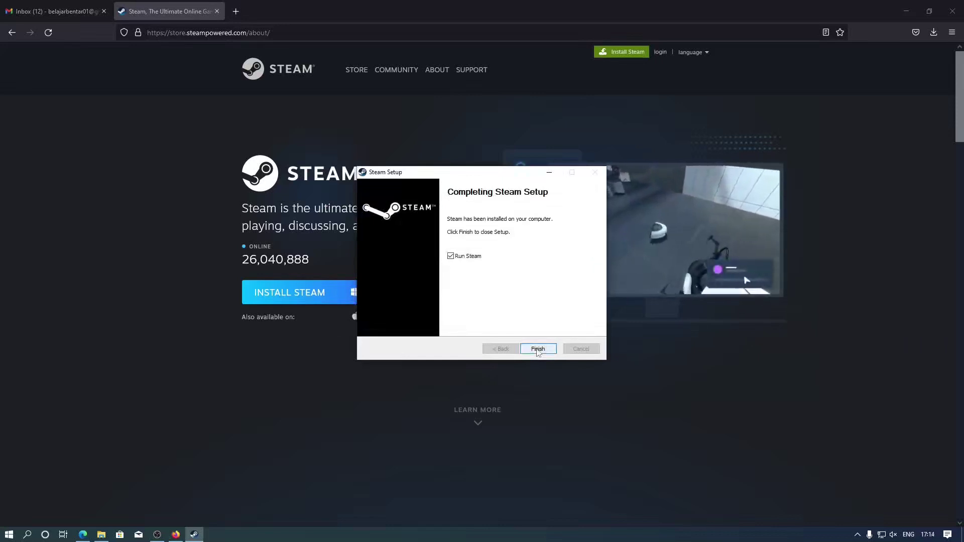
left_click(537, 349)
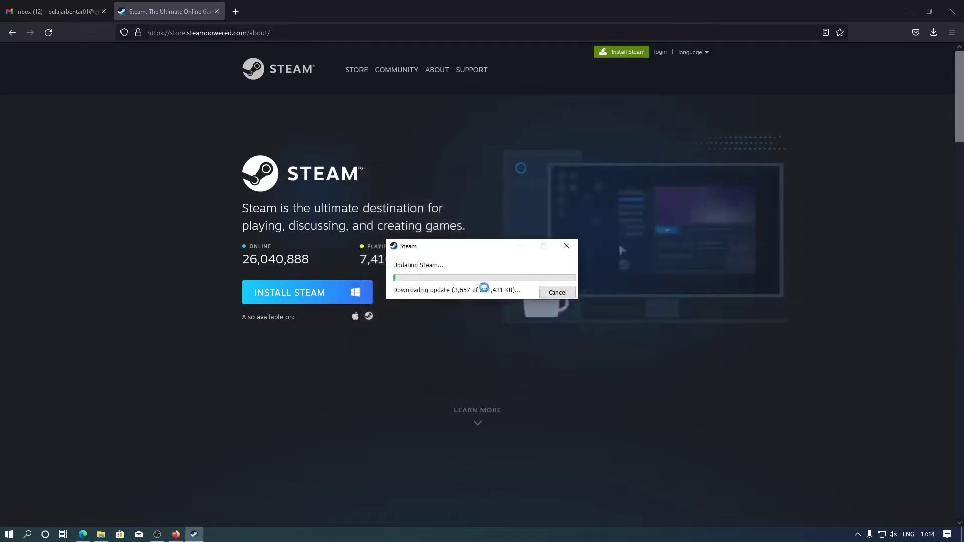
Step: Open a new Firefox tab and switch back to Steam while it finishes updating
left_click(236, 12)
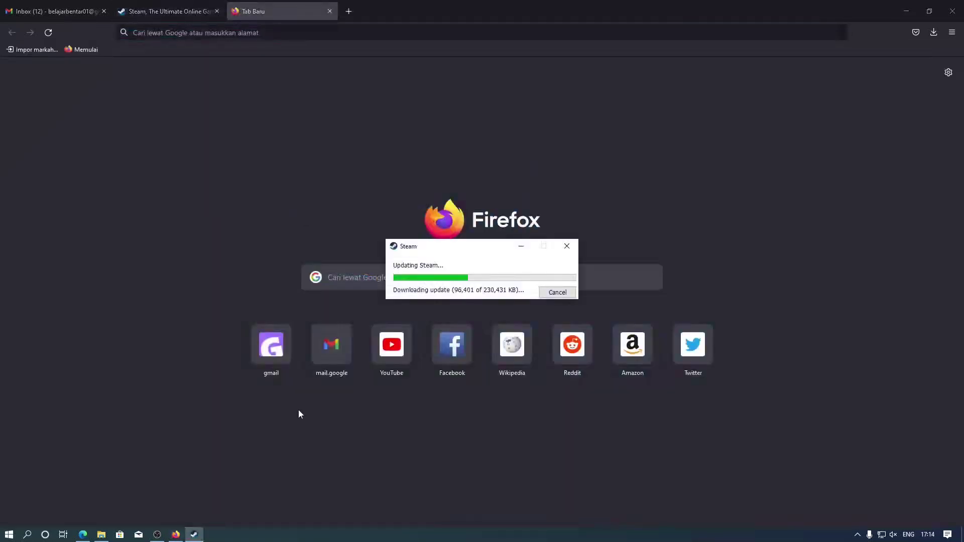
key("alt+Tab")
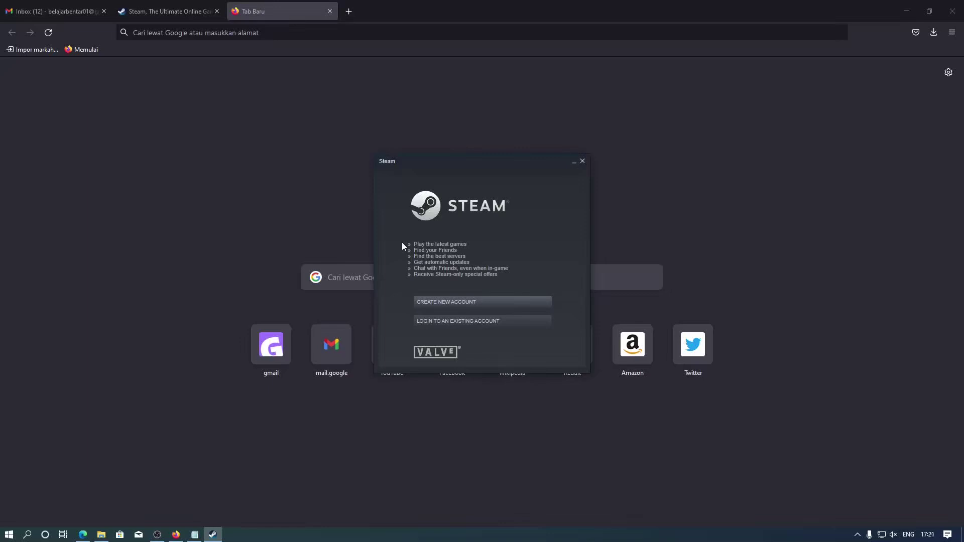
Step: Show the Gmail inbox in Firefox snapped to the left half and start a new Steam account
left_click(70, 5)
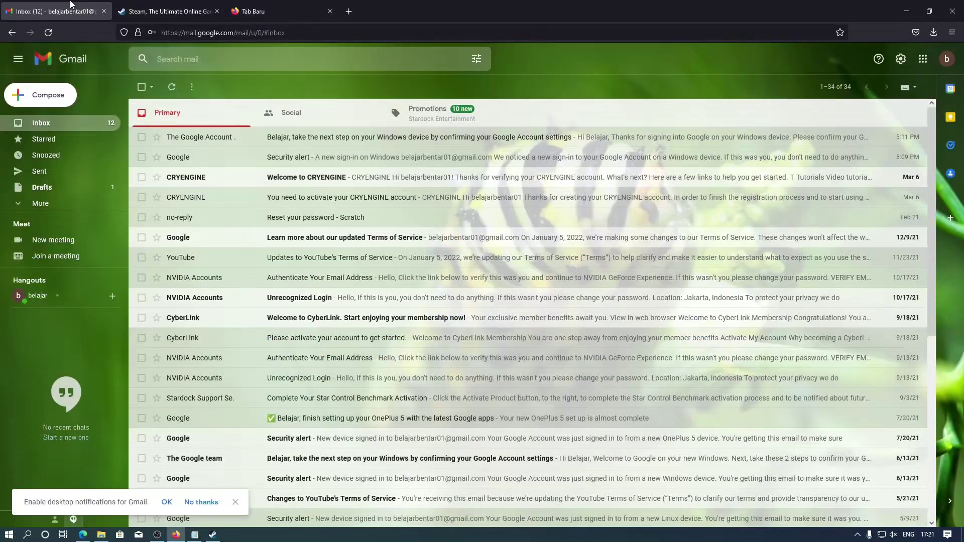
key("super+Left")
left_click(721, 181)
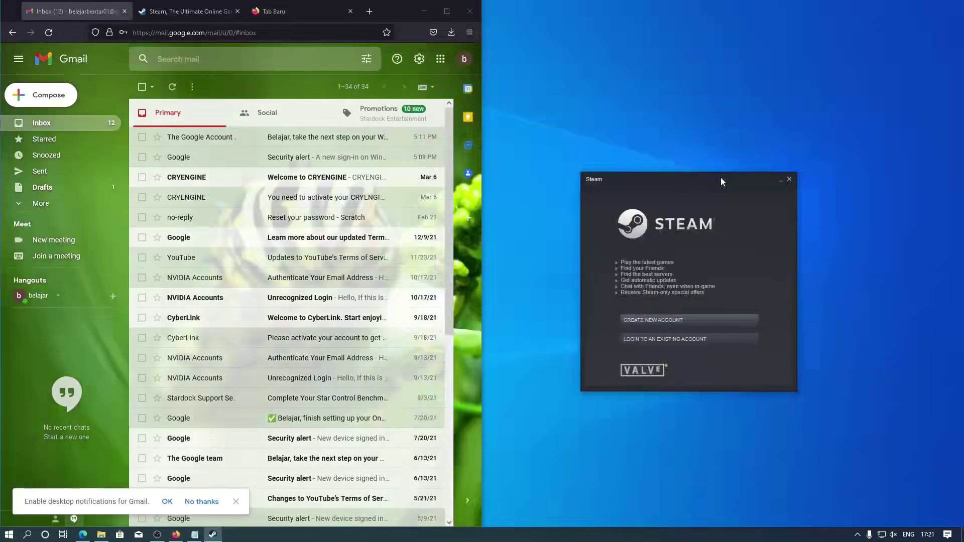
left_click(682, 323)
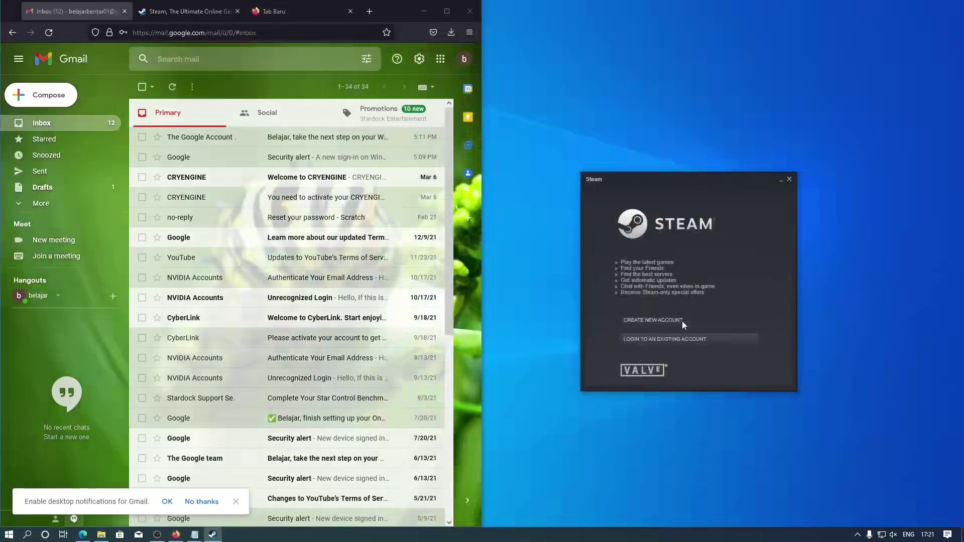
Step: Enter the Gmail address in both e-mail fields and move the signup window right
left_click(444, 174)
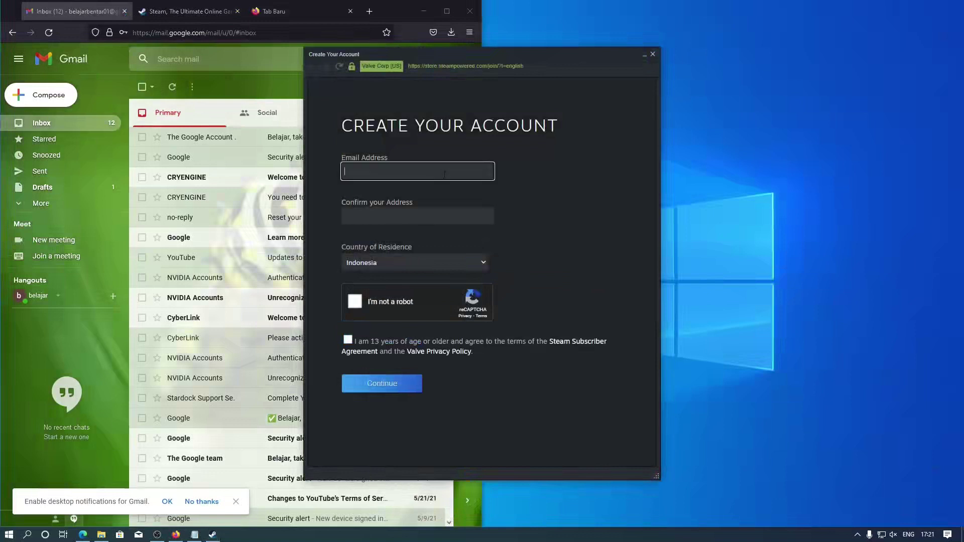
key("Tab")
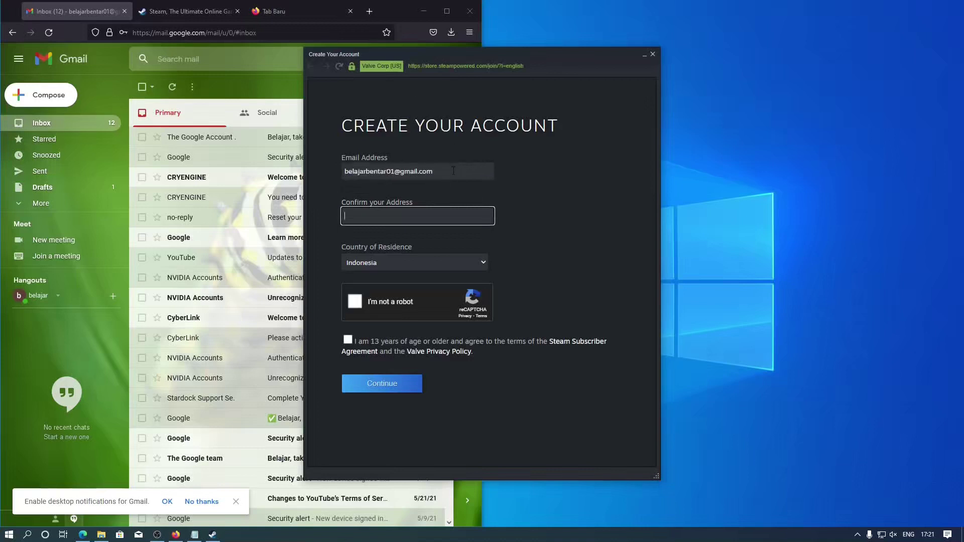
triple_click(457, 168)
key("ctrl+c")
key("Tab")
key("ctrl+v")
left_click_drag(499, 54, 694, 34)
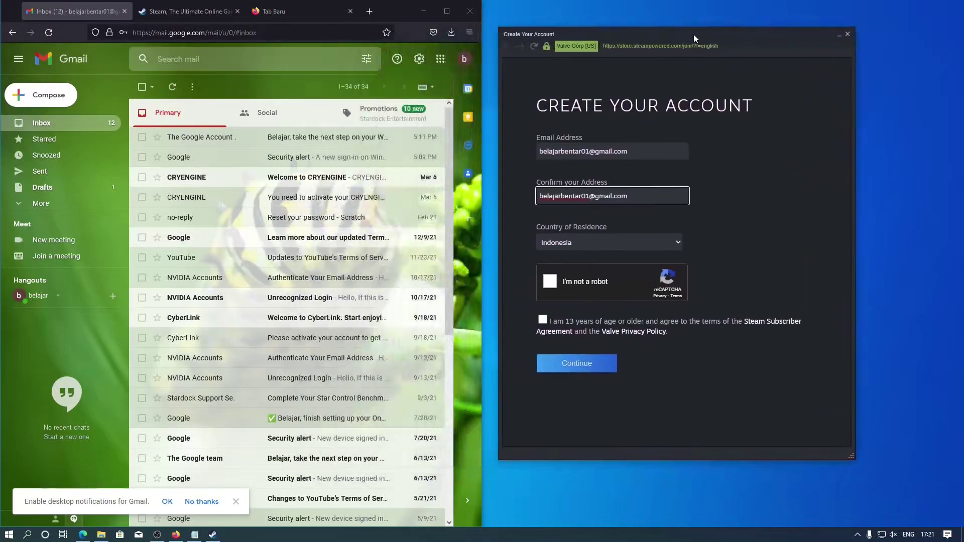
Step: Solve the crosswalk and fire hydrant reCAPTCHA challenges and submit the signup form
left_click(557, 285)
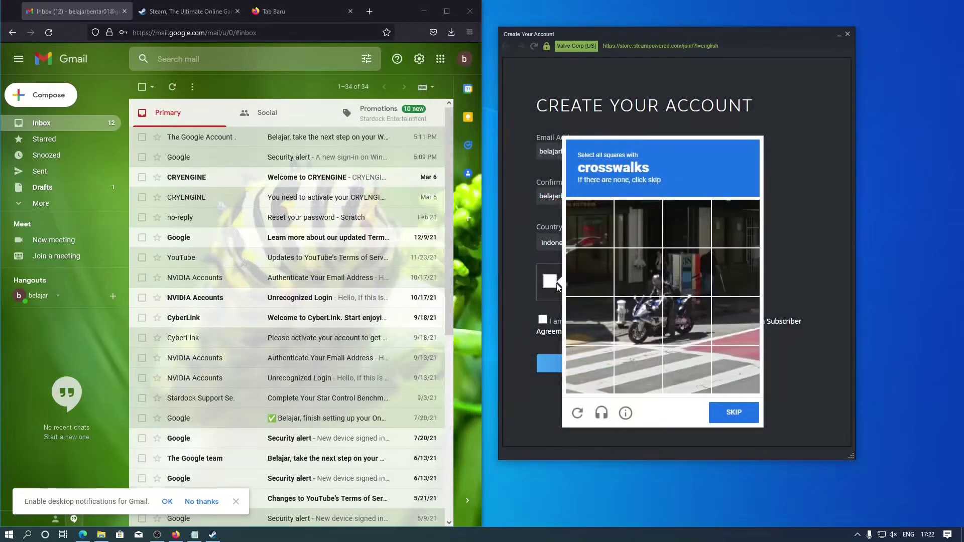
left_click(590, 369)
left_click(638, 369)
left_click(687, 369)
left_click(735, 369)
left_click(734, 413)
left_click(723, 295)
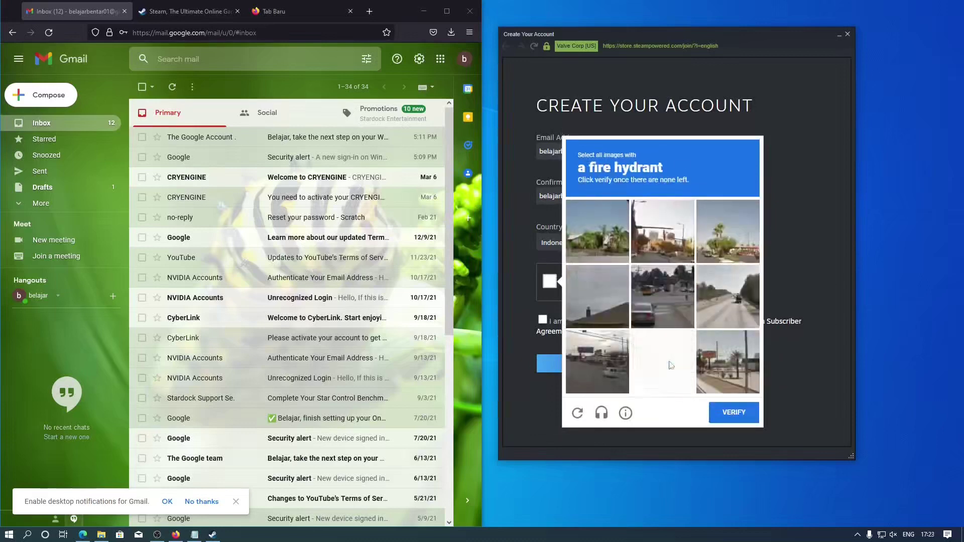
left_click(752, 415)
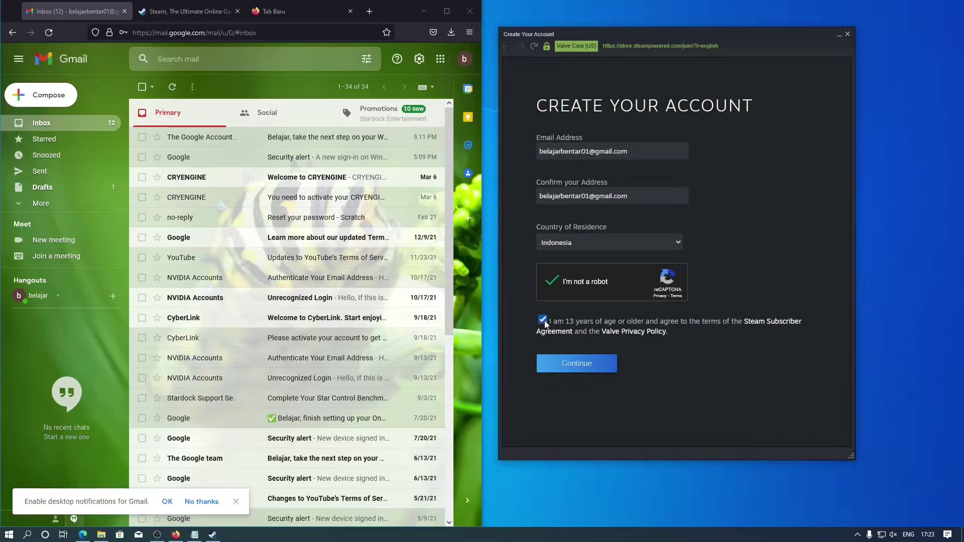
left_click(567, 364)
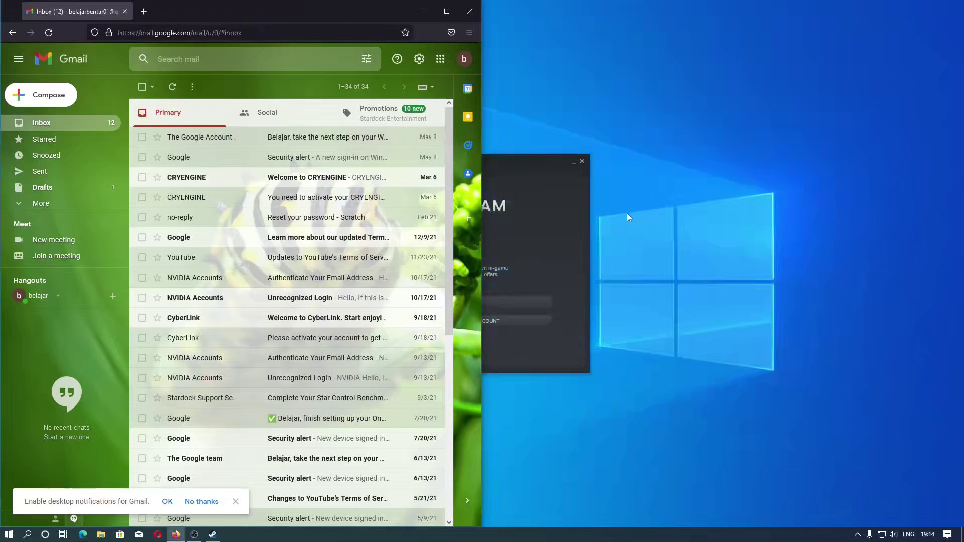
Step: Move the Steam window to the right and start a new account again
left_click(511, 191)
left_click_drag(495, 163, 622, 155)
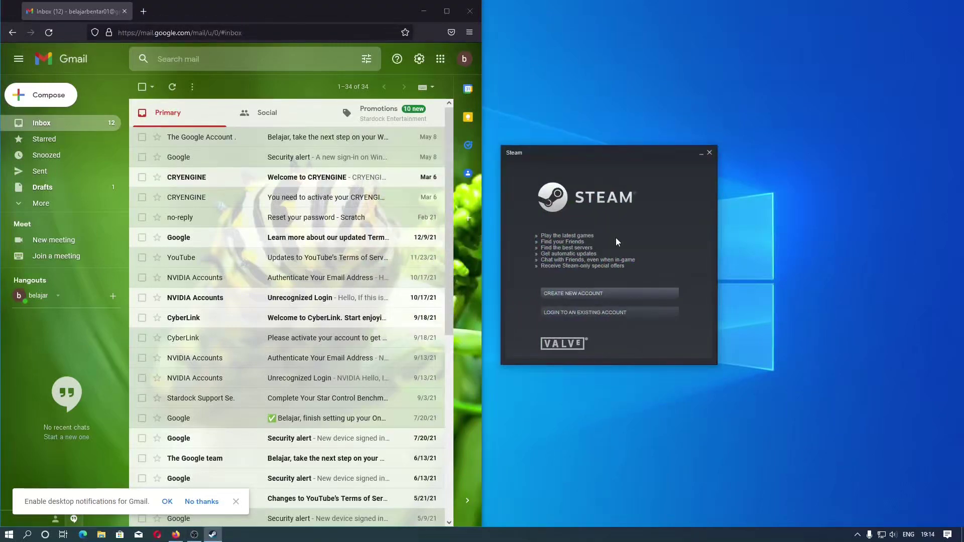
left_click(600, 293)
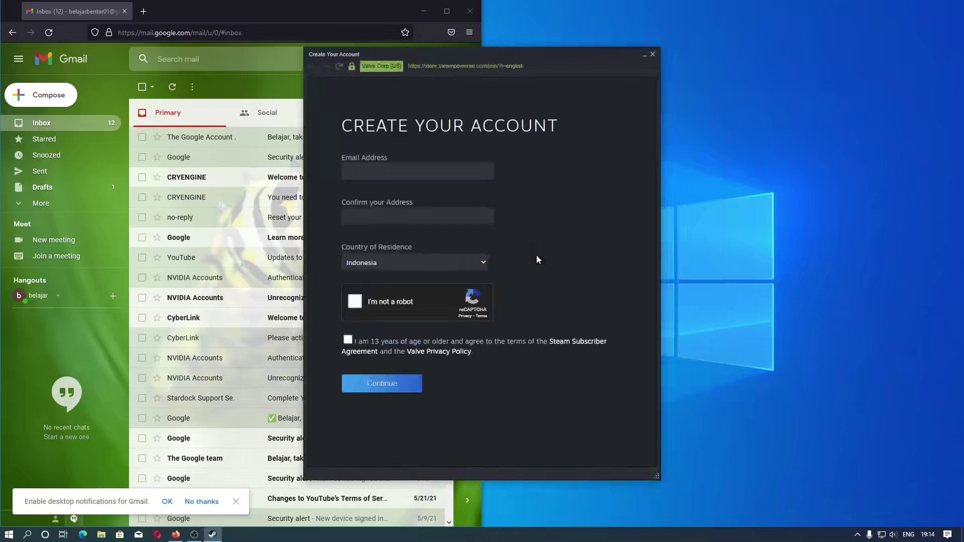
Step: Enter the Gmail address in both e-mail fields and agree to the age and subscriber terms
left_click(445, 174)
key("ctrl+a")
key("ctrl+c")
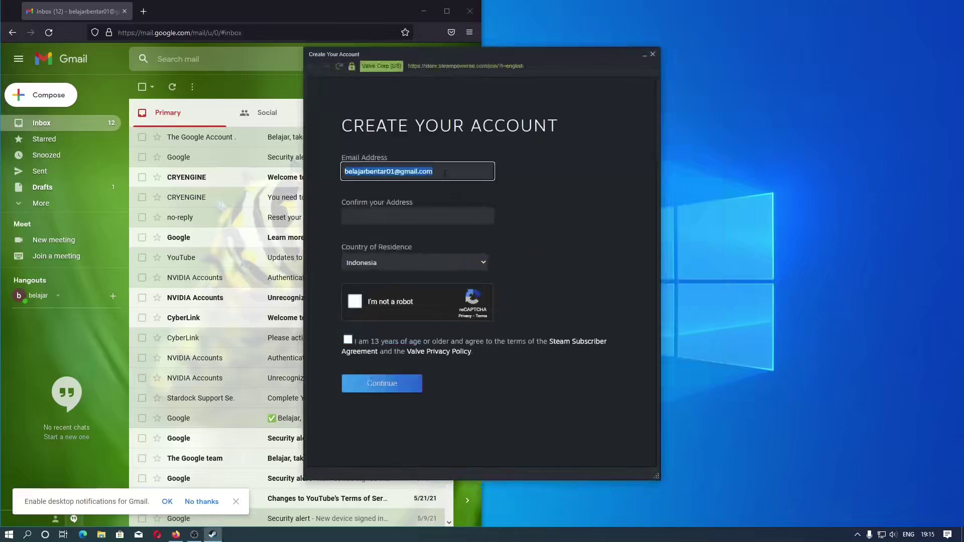
key("Tab")
key("ctrl+v")
left_click(347, 339)
left_click(355, 301)
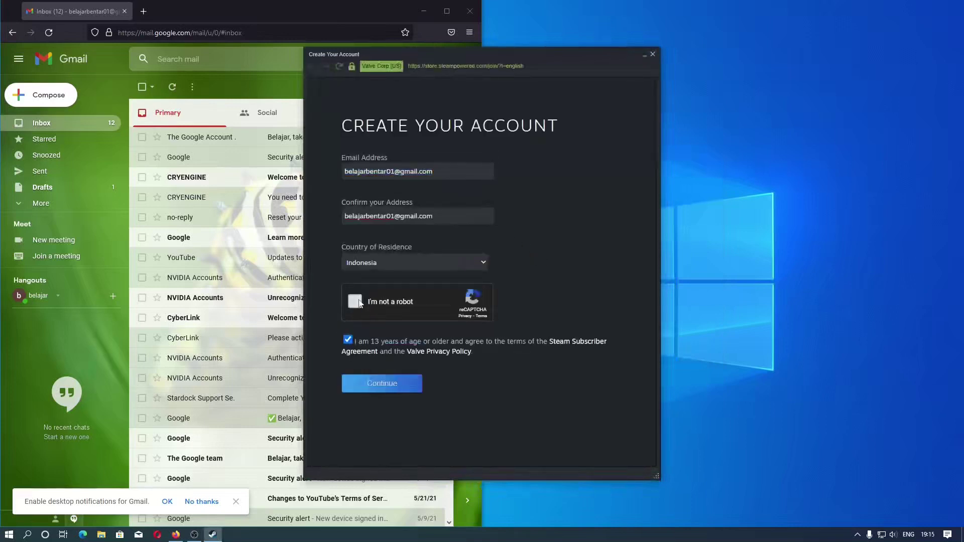
Step: Solve the image and vehicle reCAPTCHA challenges and submit the signup form
left_click(467, 316)
left_click(467, 382)
left_click(539, 432)
left_click(443, 292)
left_click(492, 291)
left_click(492, 339)
left_click(539, 432)
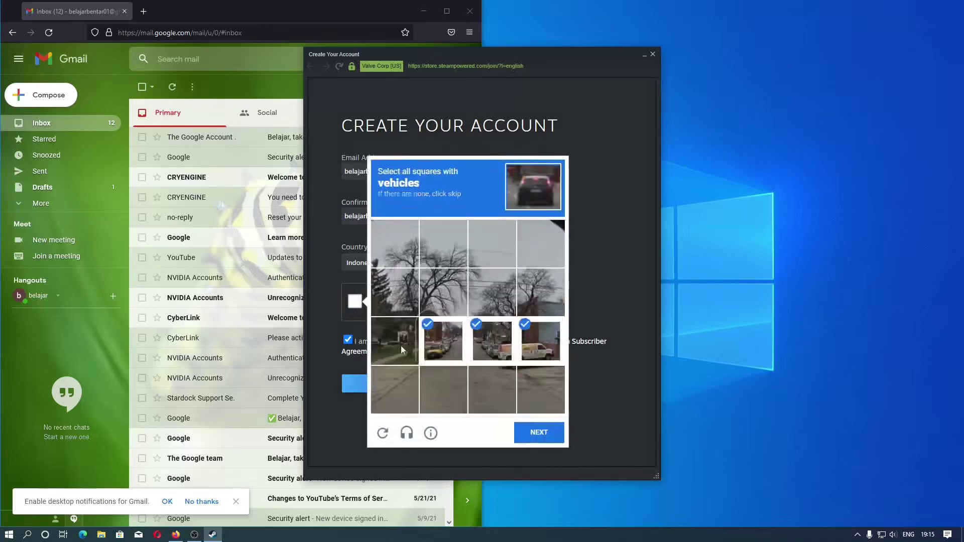
left_click(443, 292)
left_click(492, 291)
left_click(539, 433)
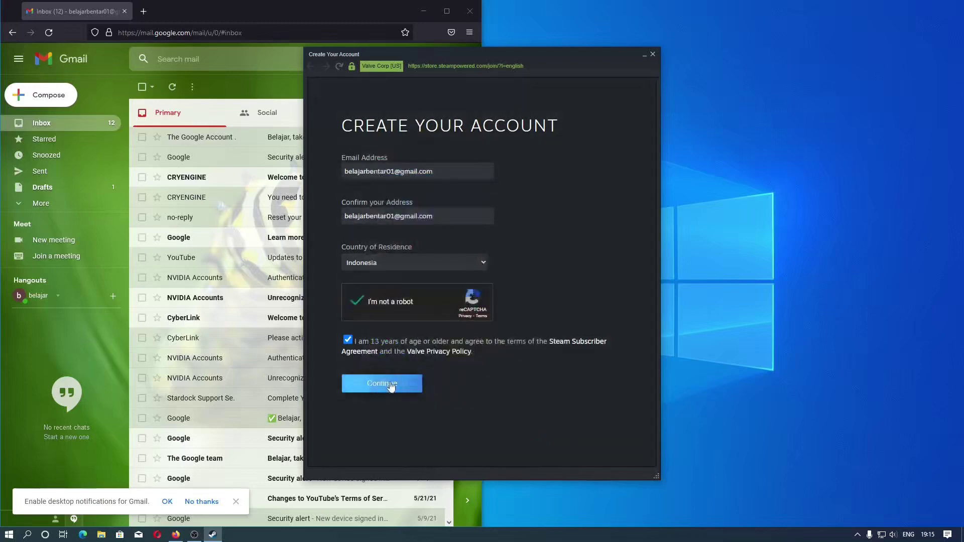
left_click(391, 385)
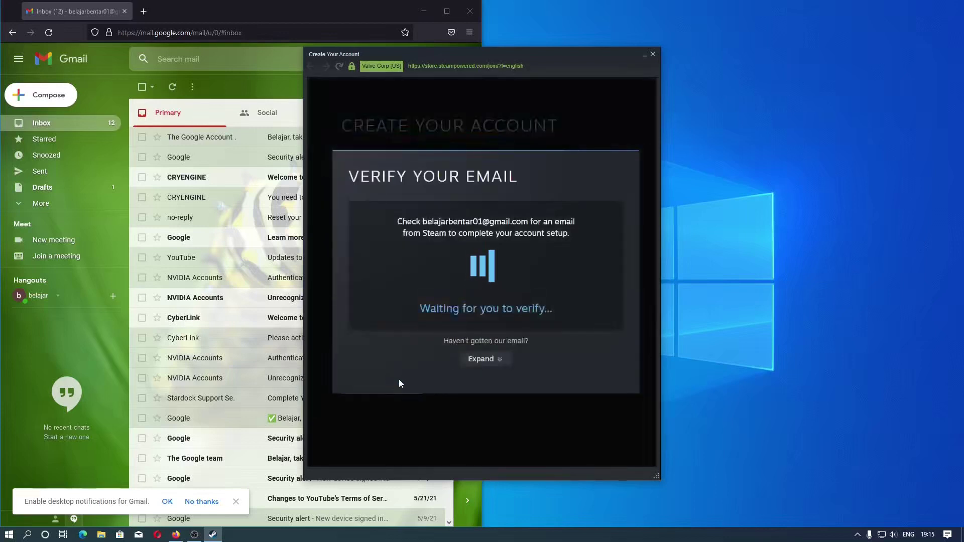
Step: Move the Verify Your Email window right to reveal the Gmail inbox
left_click_drag(511, 60, 682, 58)
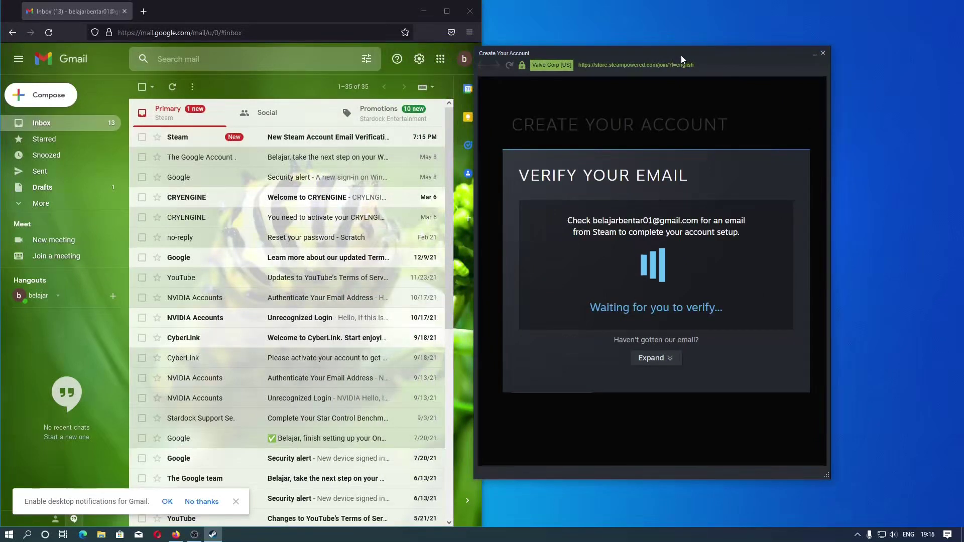
Step: Open the Steam verification email in Gmail and verify the account's email address
left_click(335, 139)
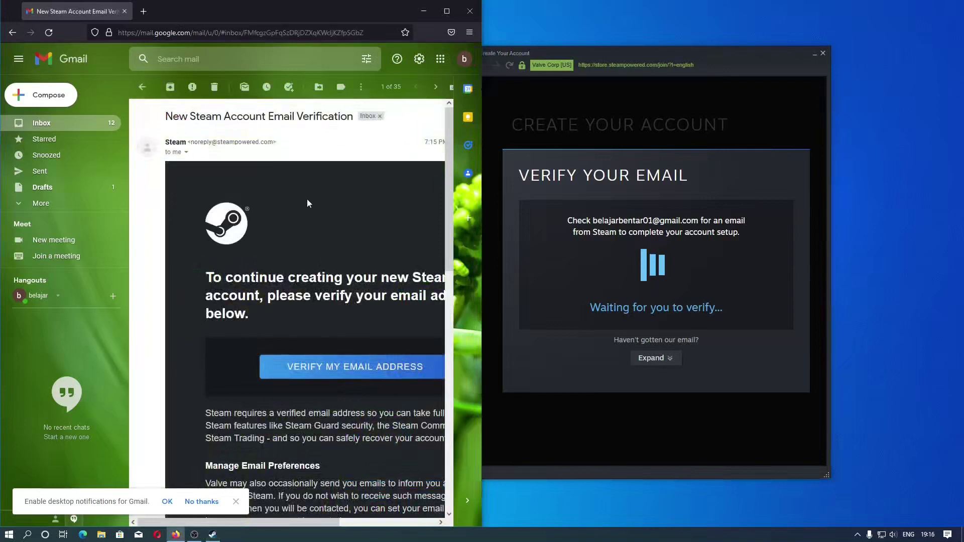
left_click(346, 363)
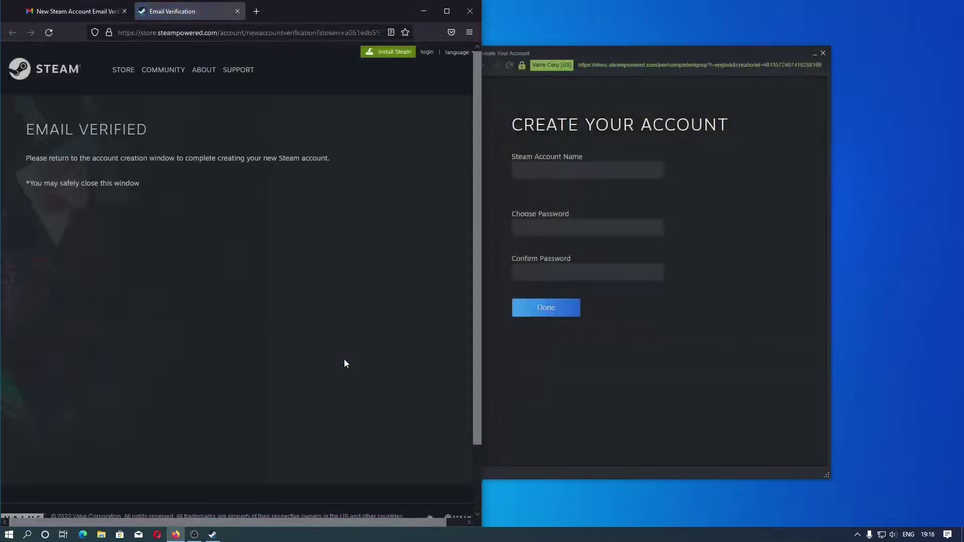
Step: Paste in an available account name, enter a password, and draft the password in Notepad
left_click(551, 171)
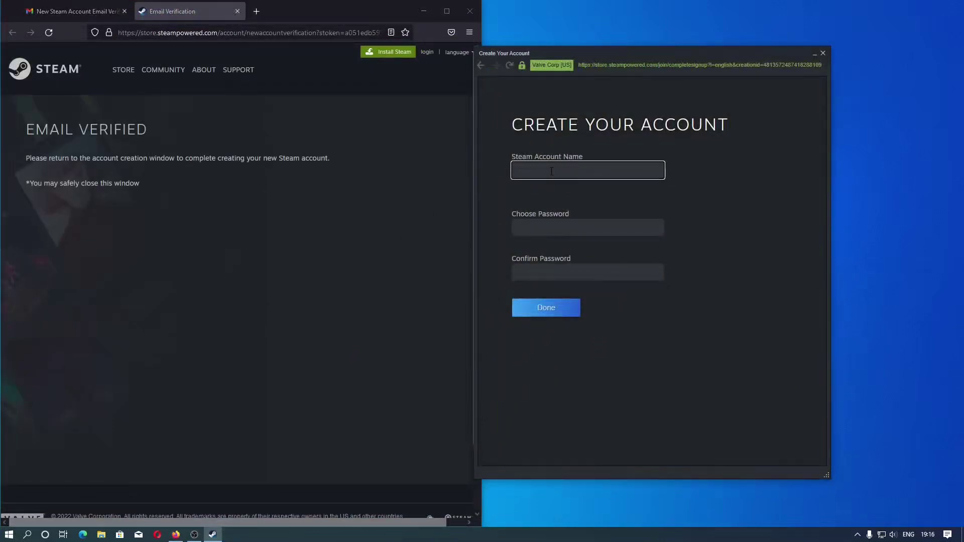
key("ctrl+v")
key("Tab")
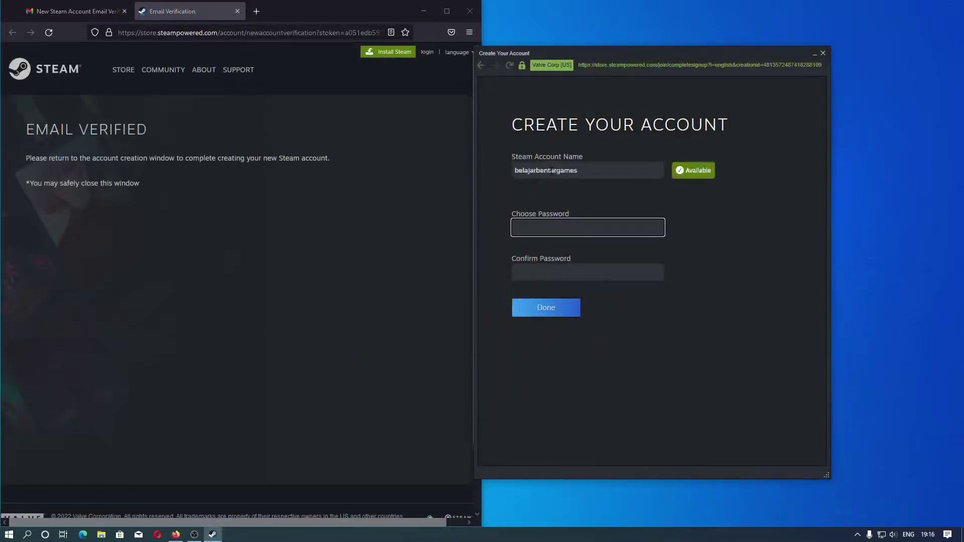
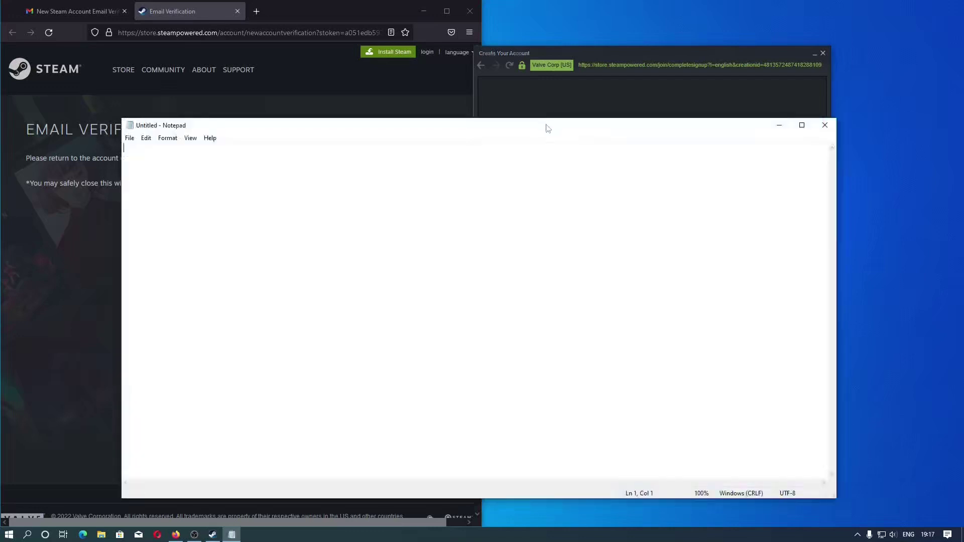
left_click_drag(544, 125, 807, 178)
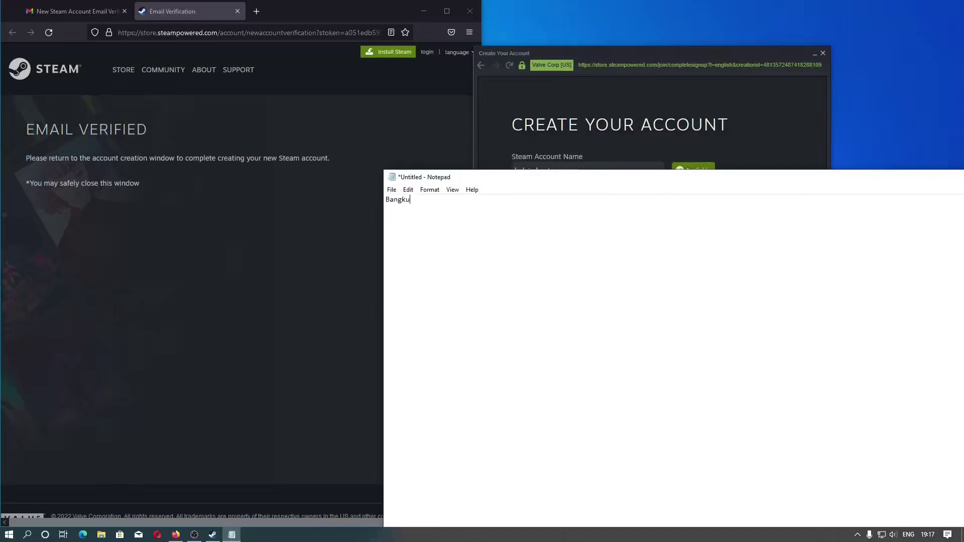
Step: Finish the Notepad password draft with a trailing %, select it all, and minimize the note
key("BackSpace")
key("BackSpace")
key("BackSpace")
key("BackSpace")
type("%")
key("ctrl+a")
left_click_drag(676, 181, 676, 258)
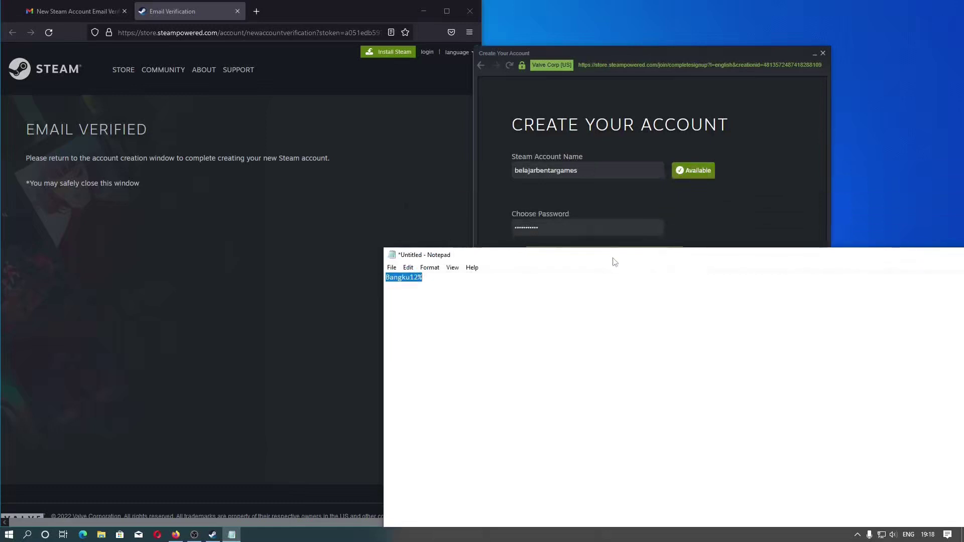
key("super+Down")
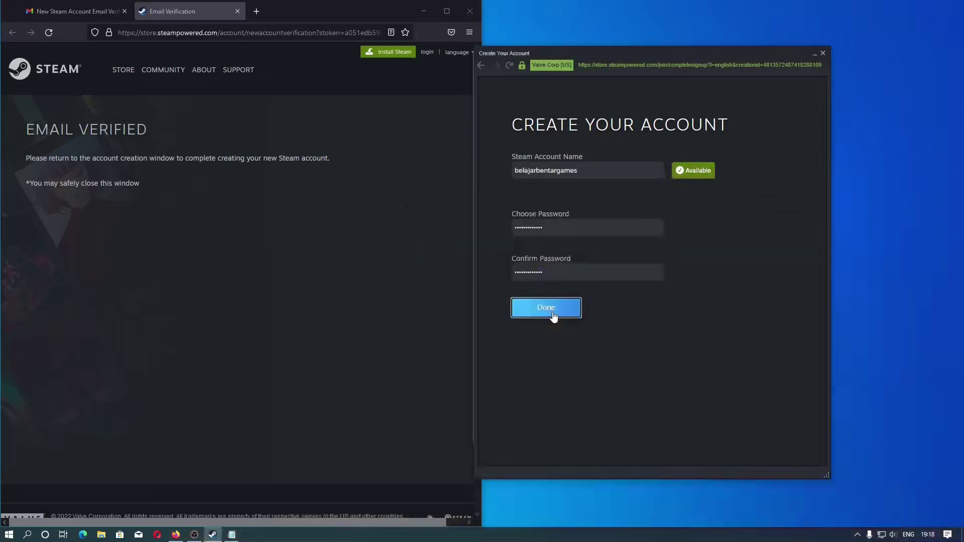
Step: Submit the new account with Done and continue from the account-created confirmation
left_click(553, 317)
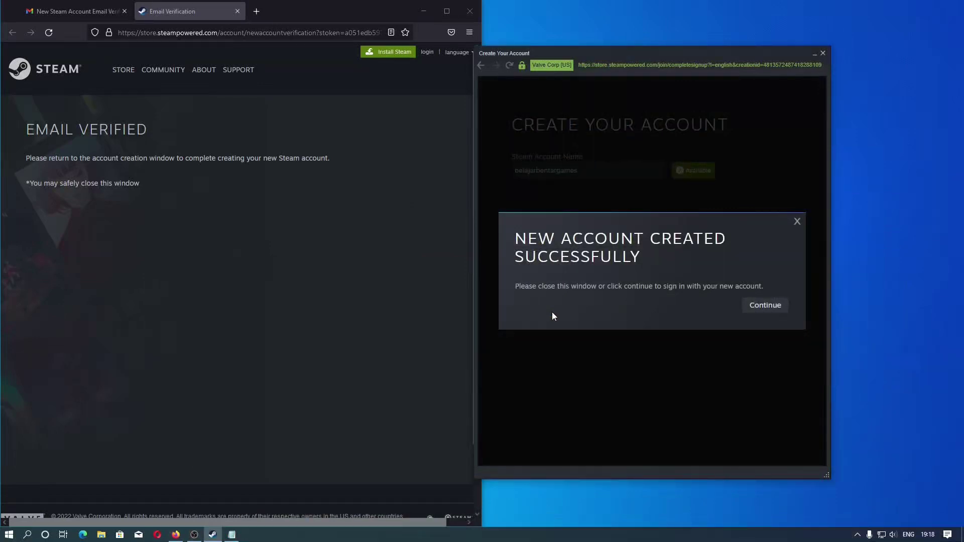
left_click(765, 307)
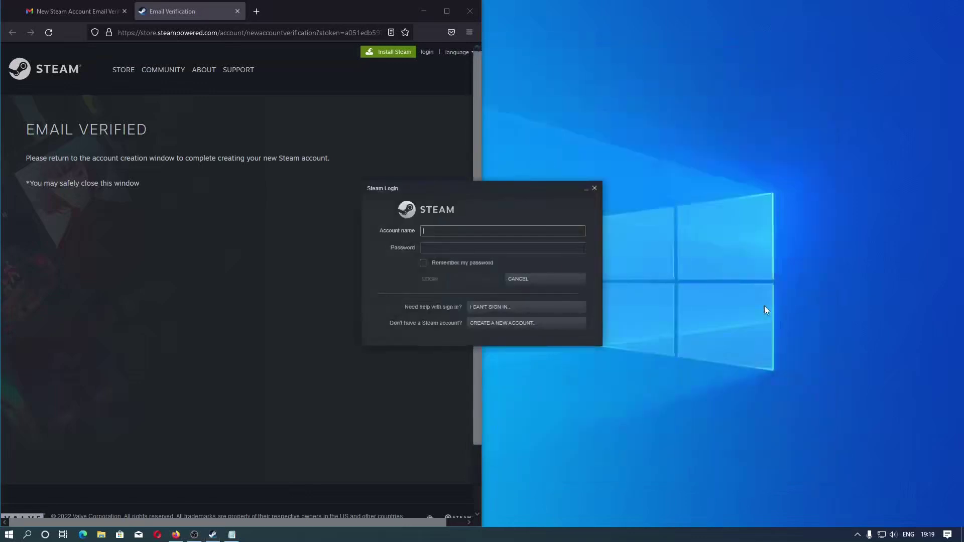
Step: Log in with the new account name and password, with Remember my password ticked
type("belajarbentargames")
key("Tab")
type("•••••••••••••")
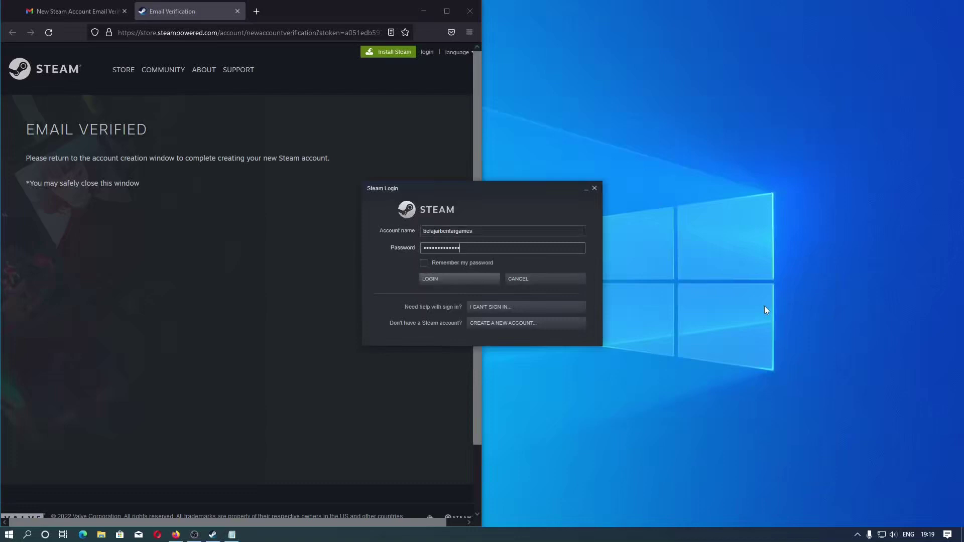
left_click(449, 263)
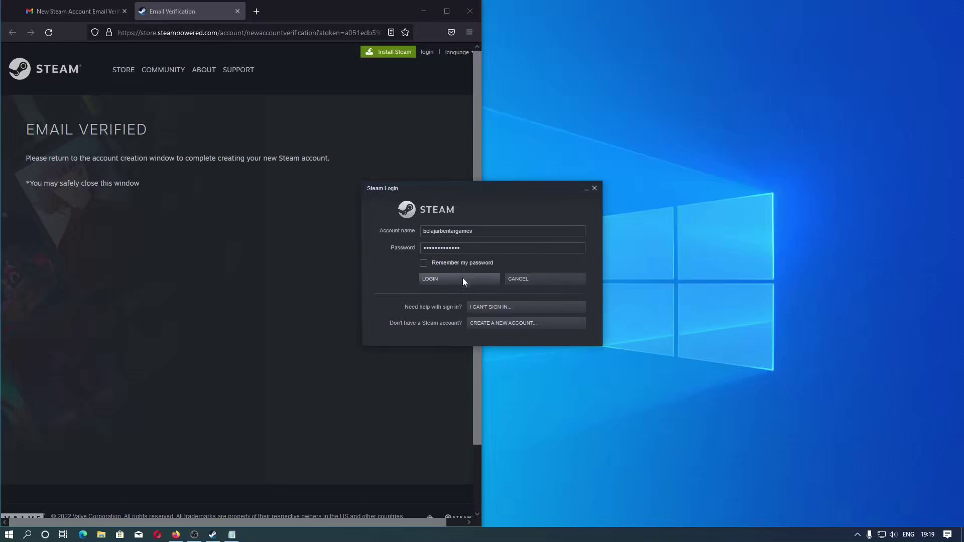
left_click(457, 280)
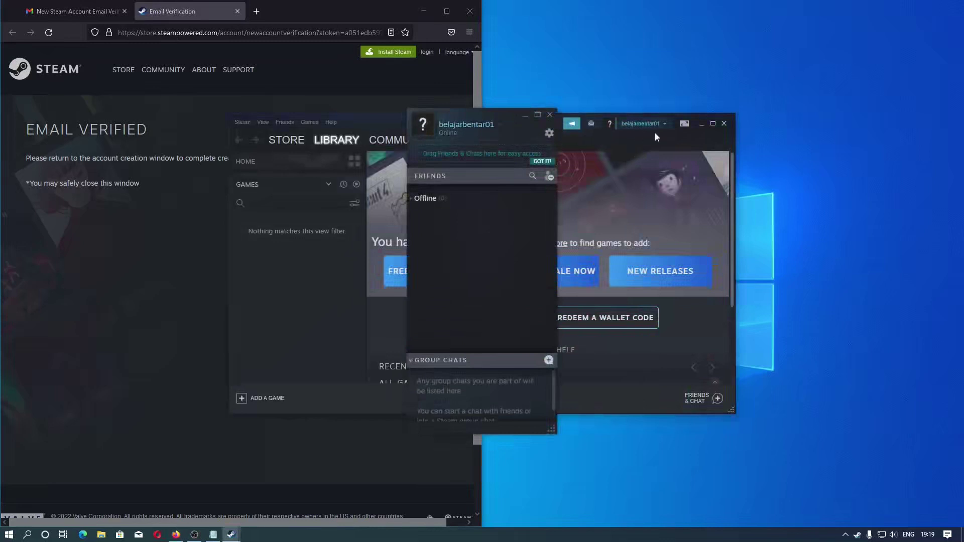
Step: Close the library and Friends windows, exit Steam from the tray, and relaunch it from Start
left_click(723, 123)
left_click(550, 115)
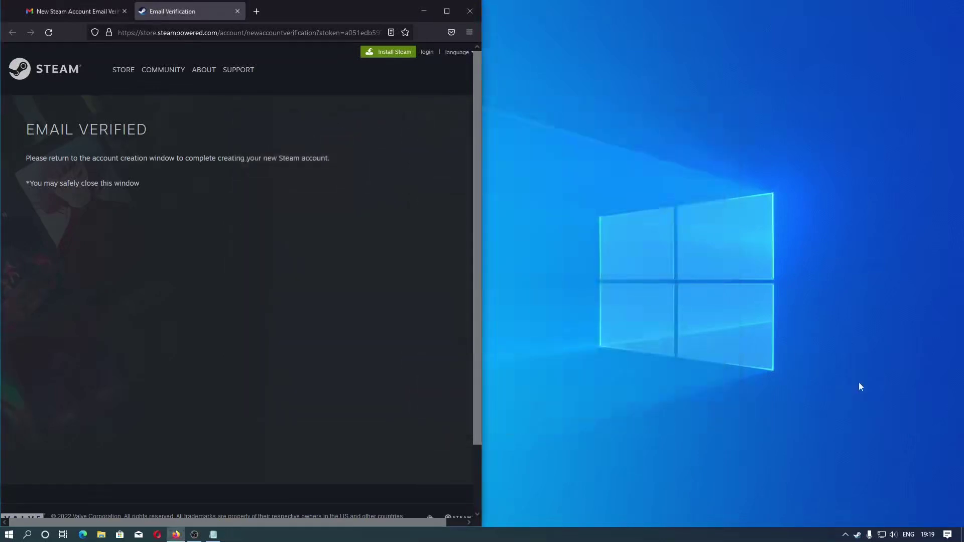
right_click(857, 534)
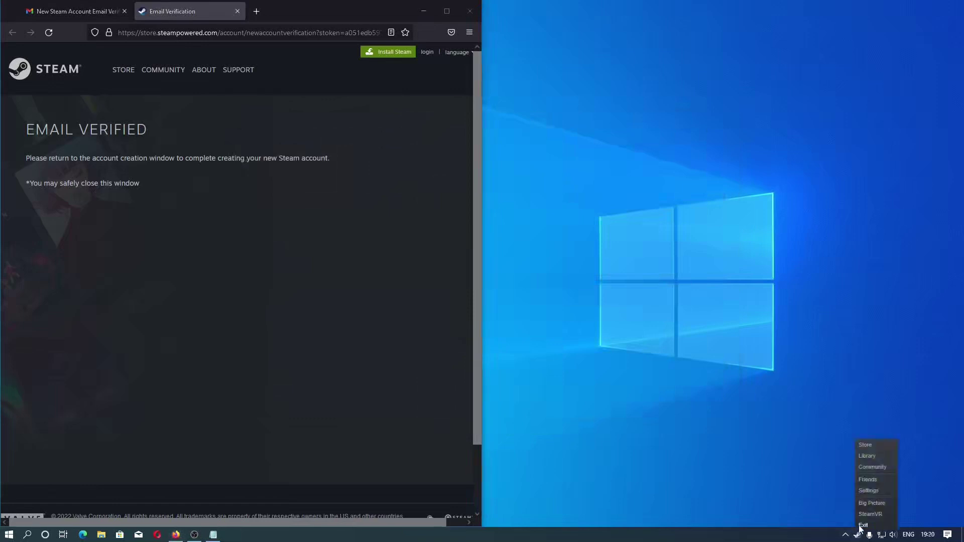
left_click(863, 525)
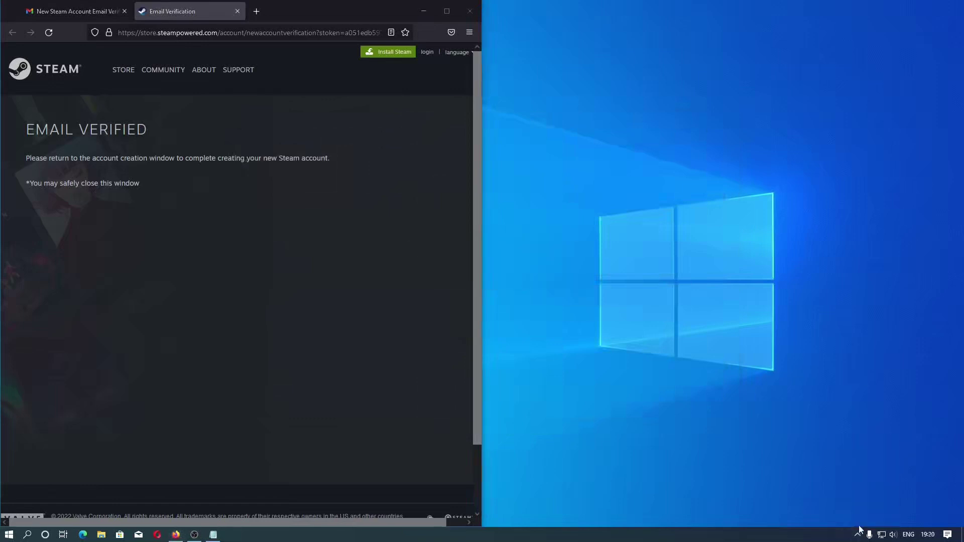
left_click(9, 534)
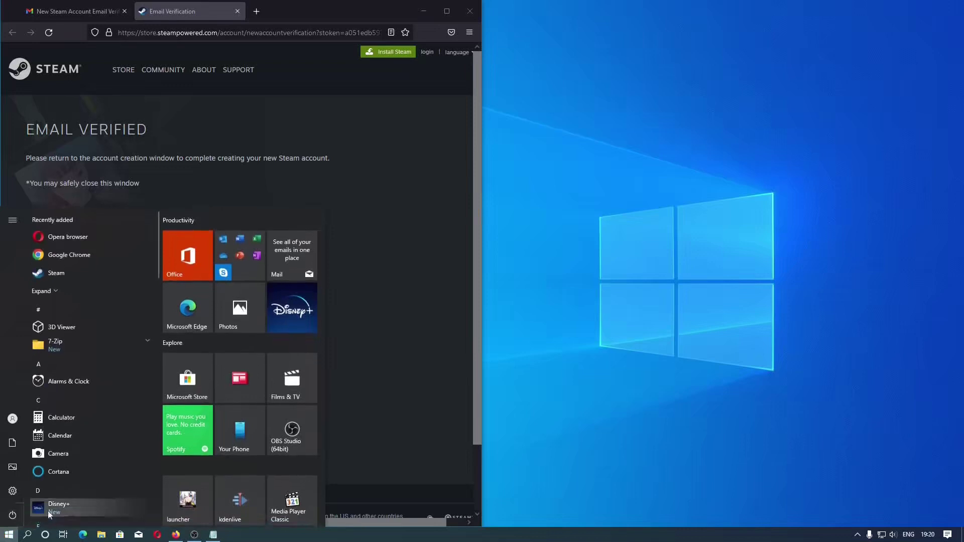
left_click(64, 273)
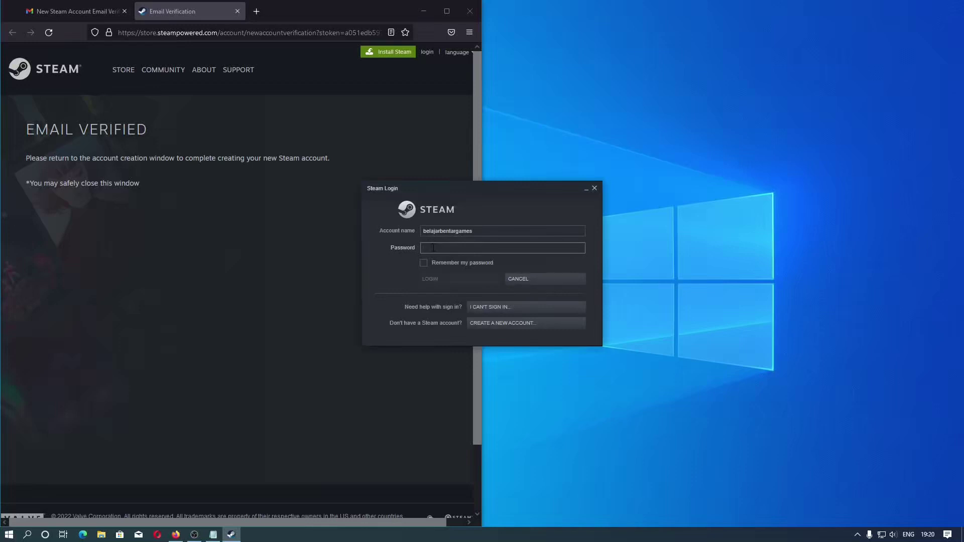
Step: Log in again with the account password, then exit Steam from the tray icon
type("*************")
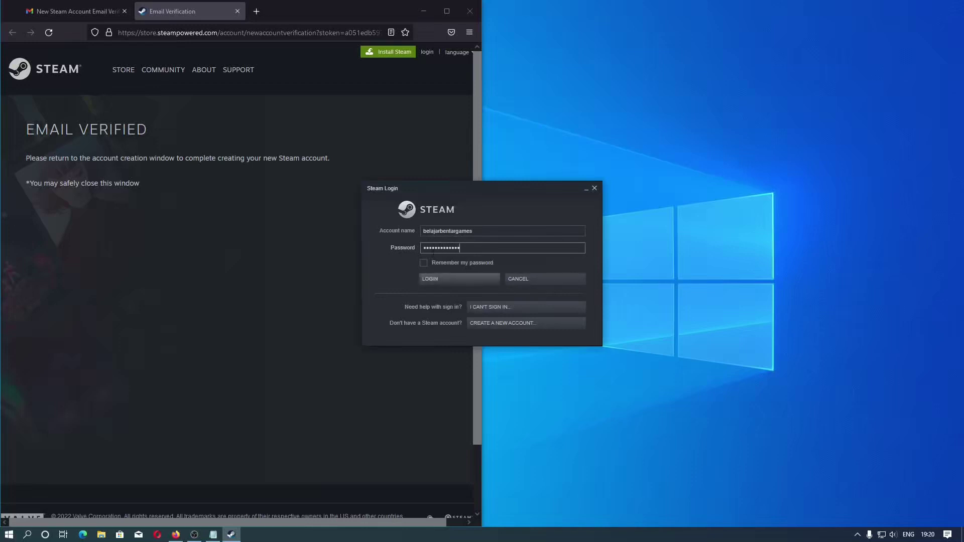
left_click(443, 281)
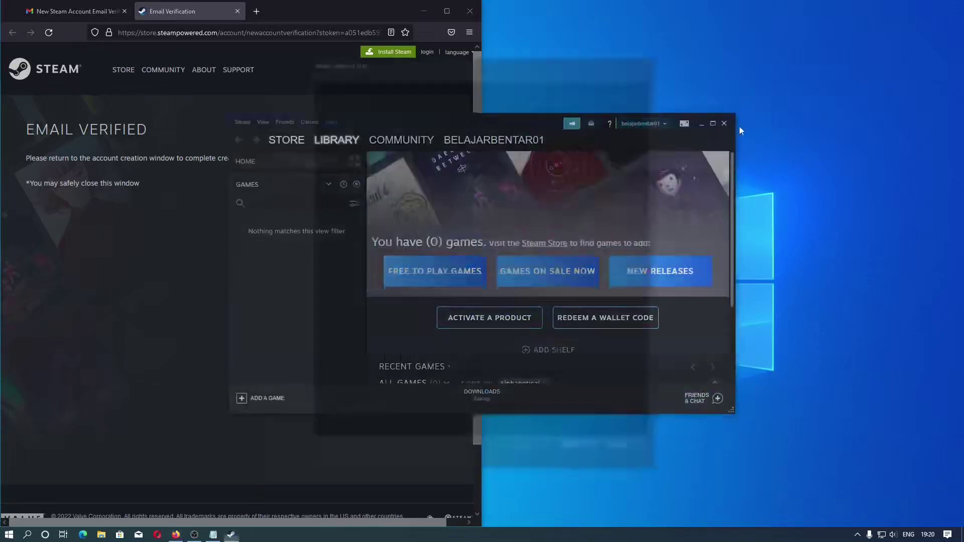
left_click(857, 535)
right_click(857, 520)
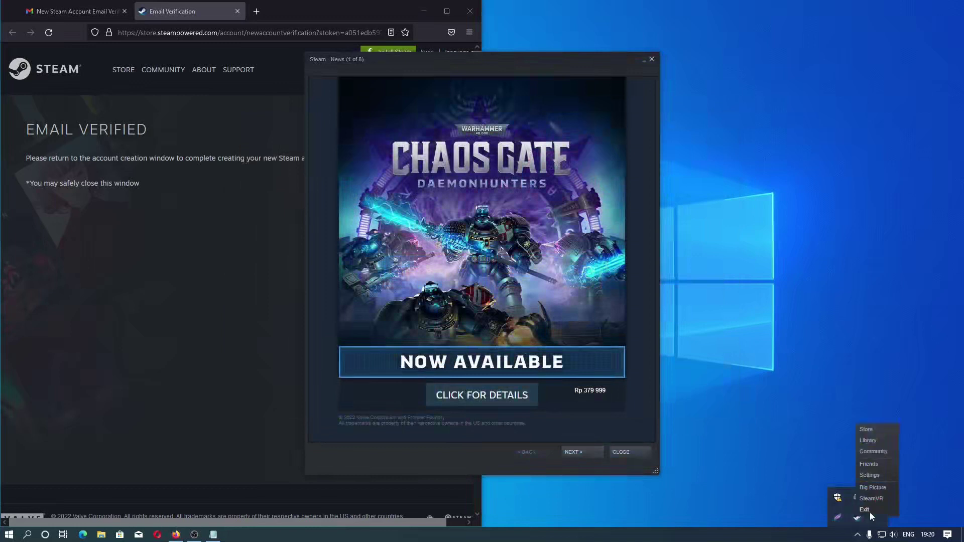
left_click(870, 512)
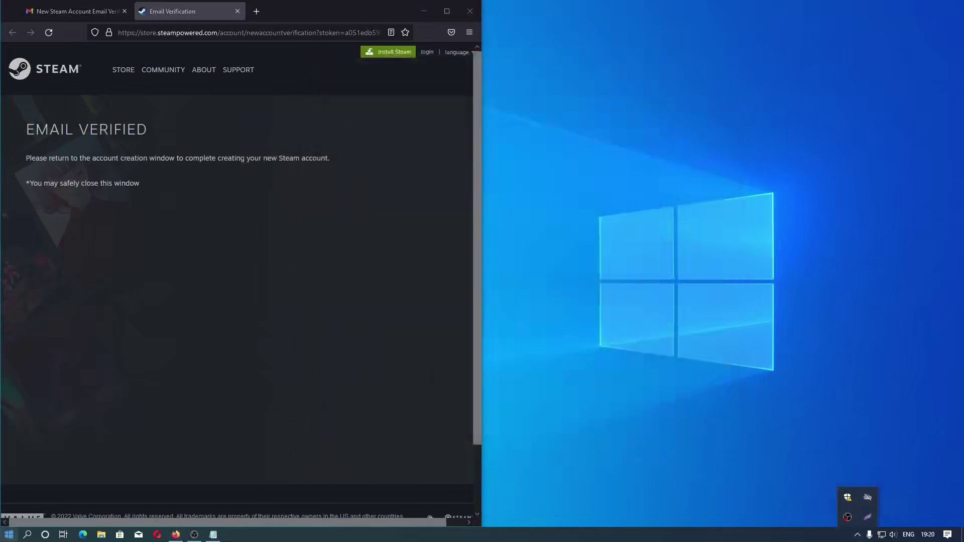
Step: Relaunch Steam from the Start menu and close the Steam News popup
left_click(9, 535)
left_click(61, 279)
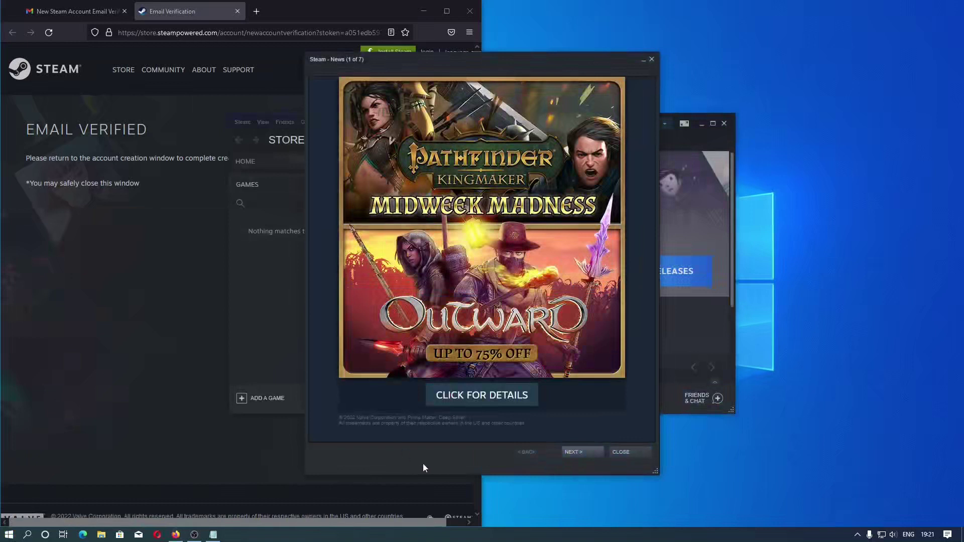
left_click(614, 452)
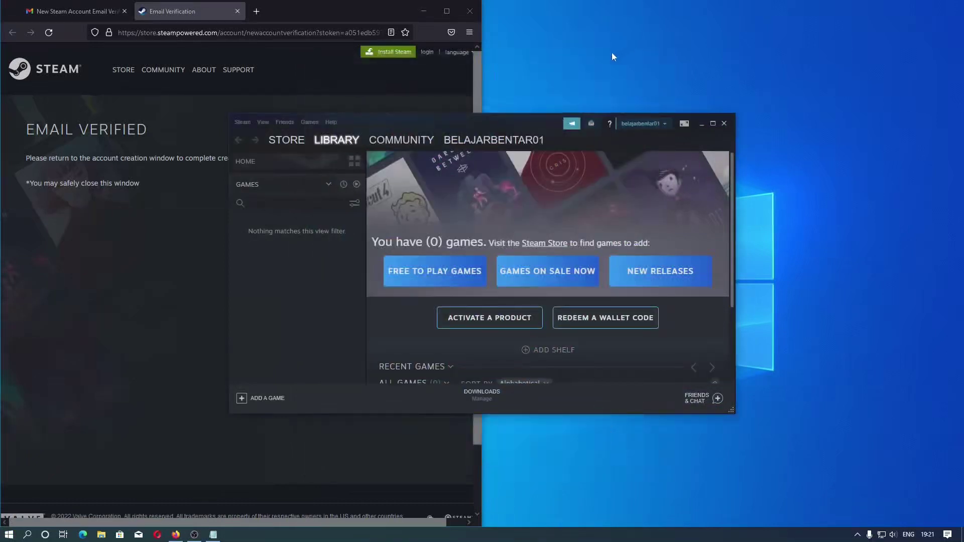
Step: Log out of the account via the username menu, confirming LOGOUT, and focus the login window
left_click(652, 124)
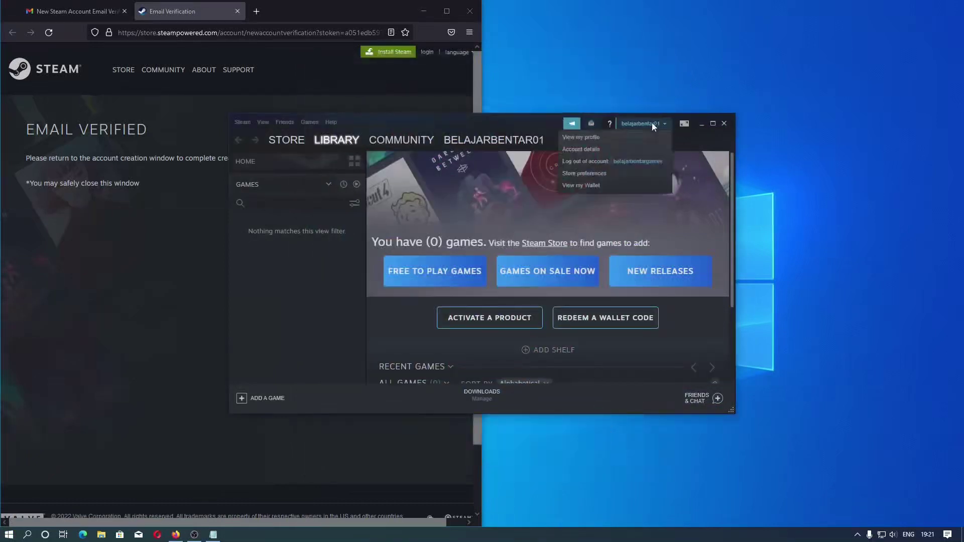
left_click(599, 162)
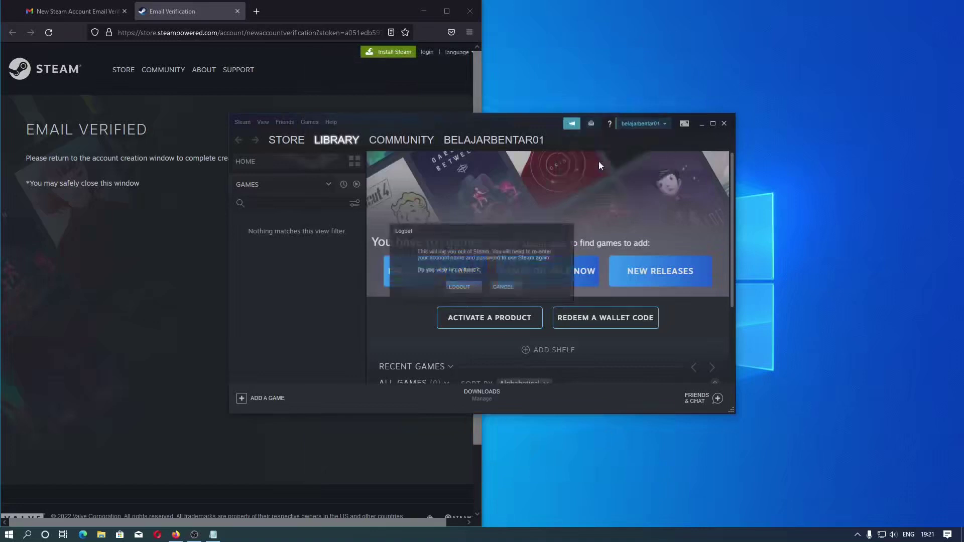
left_click(455, 288)
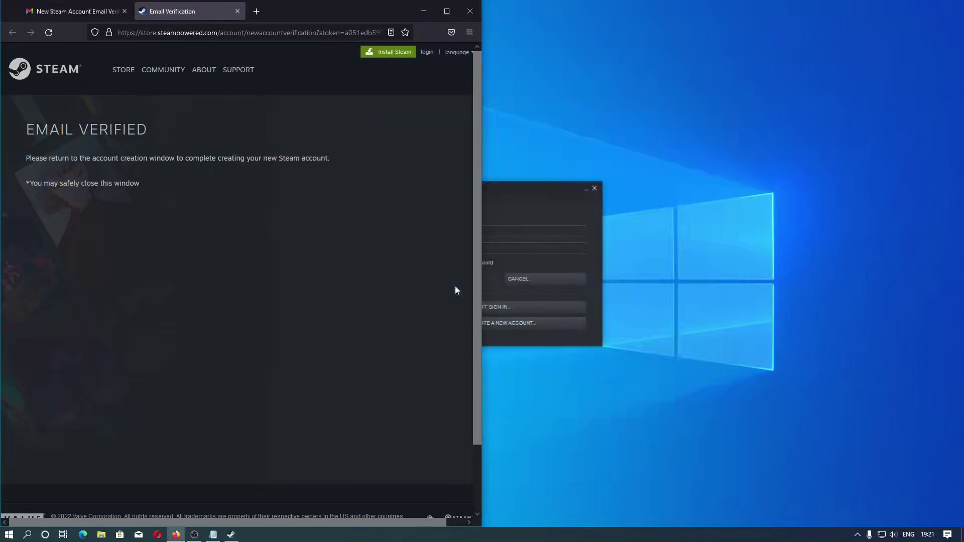
left_click(507, 213)
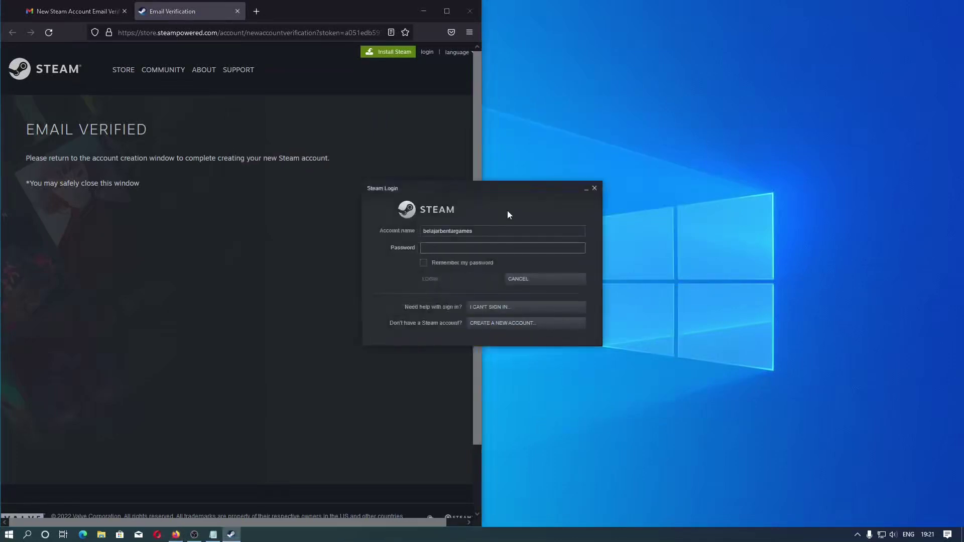